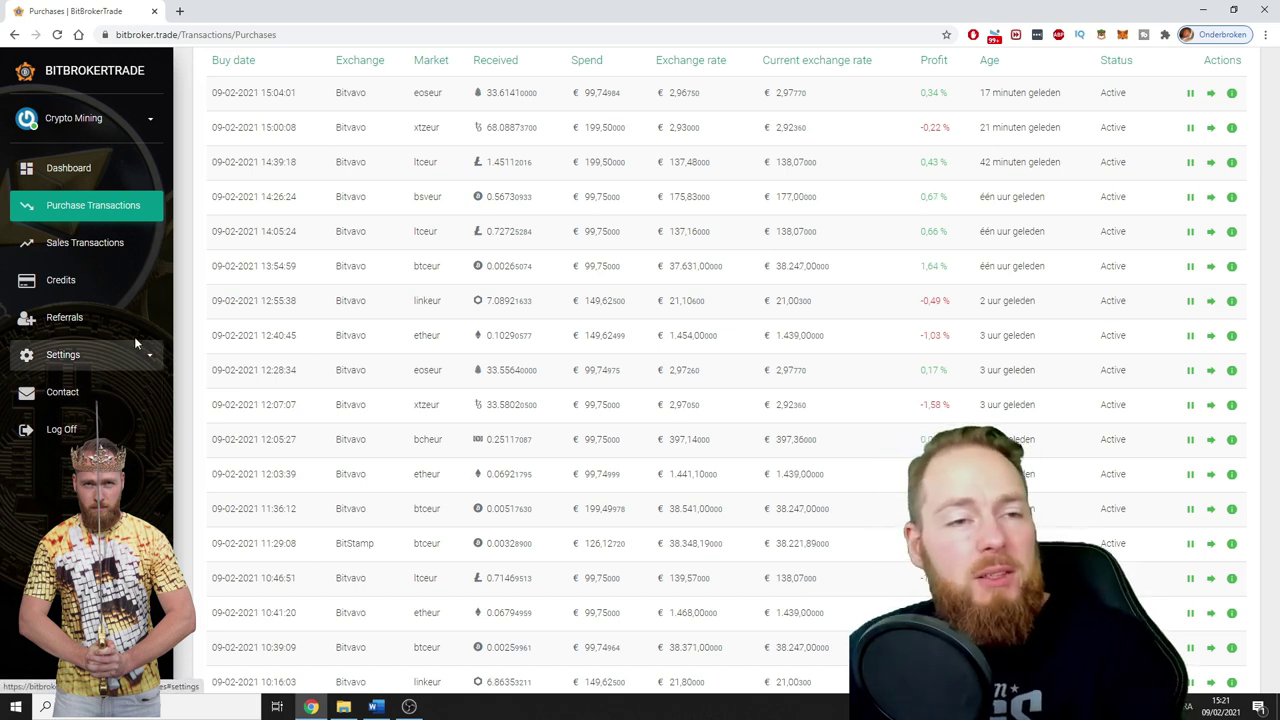
# Step: Open the form for adding a new trader from the traders overview
pyautogui.click(93, 358)
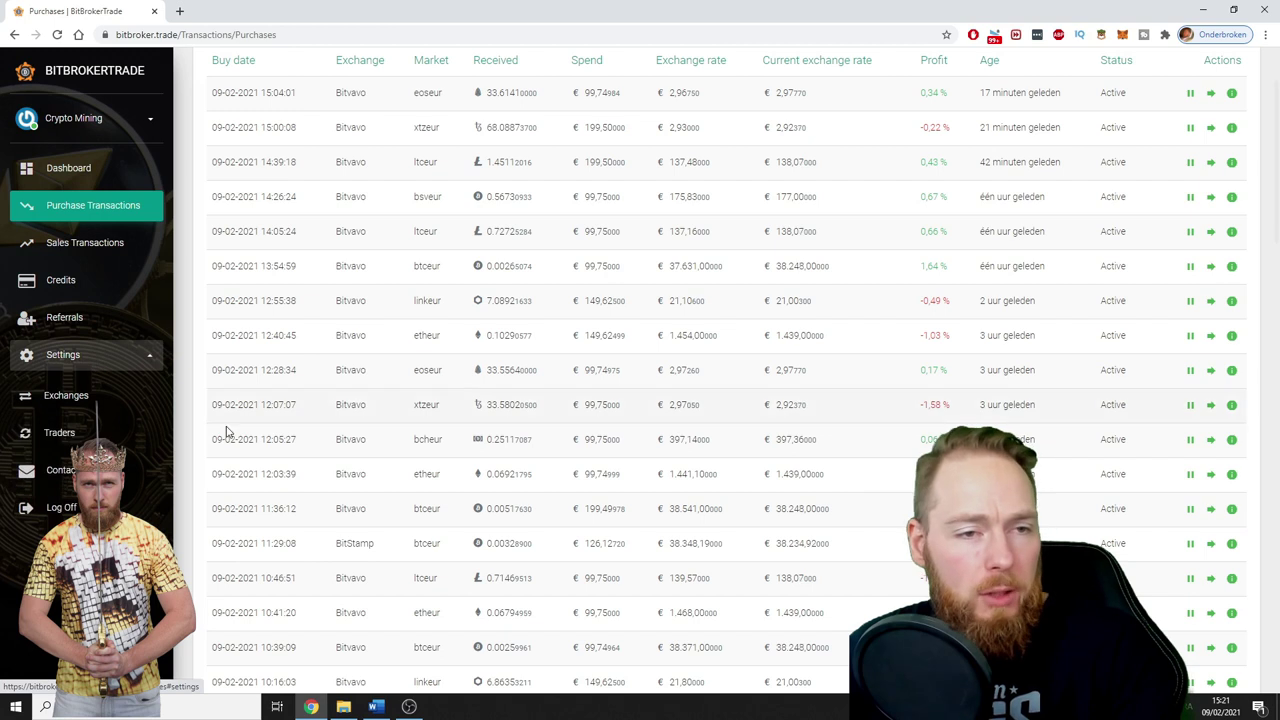
pyautogui.click(62, 433)
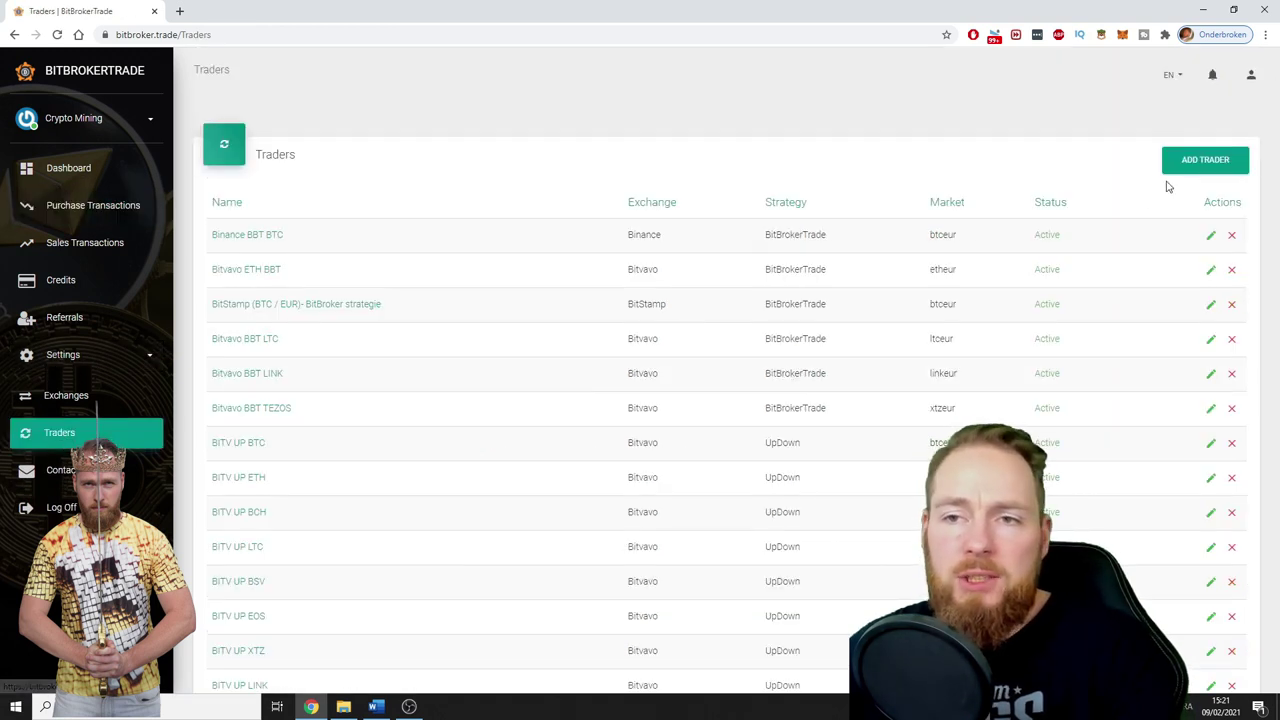
pyautogui.click(1192, 162)
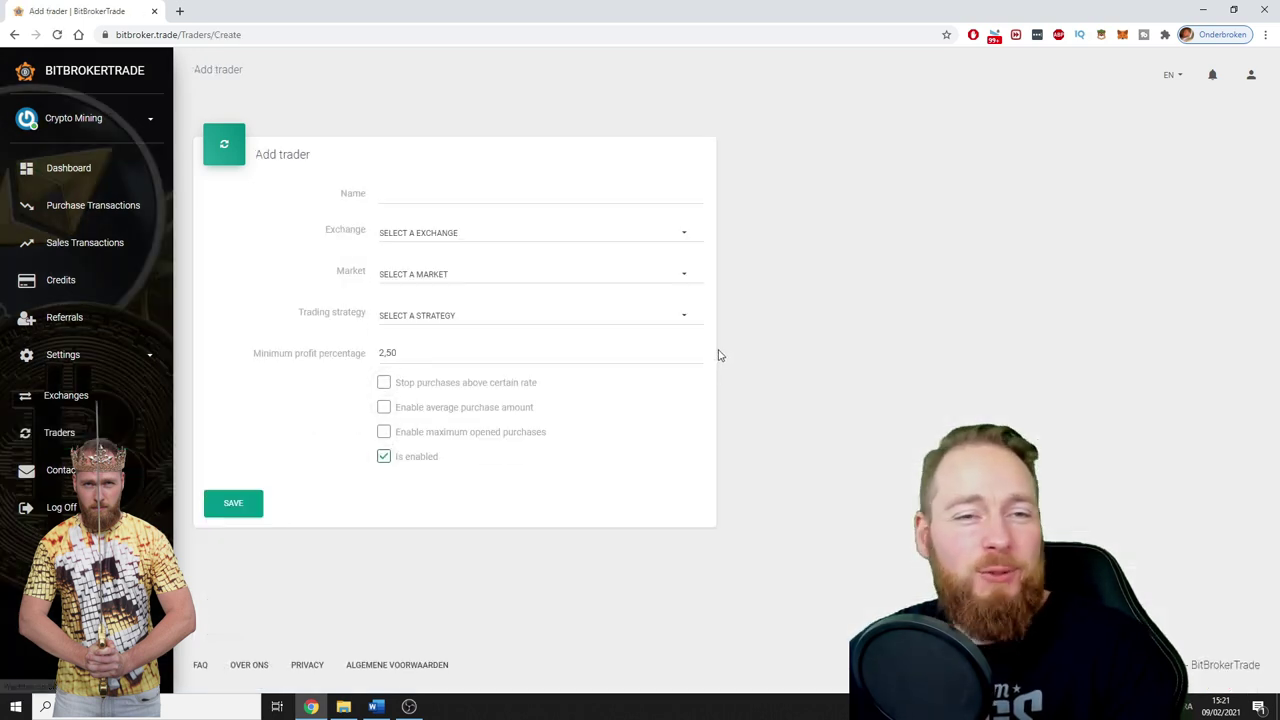
# Step: Choose Binance as the new trader's exchange and BTC/EUR (Bitcoin / Euro) as its market
pyautogui.click(393, 197)
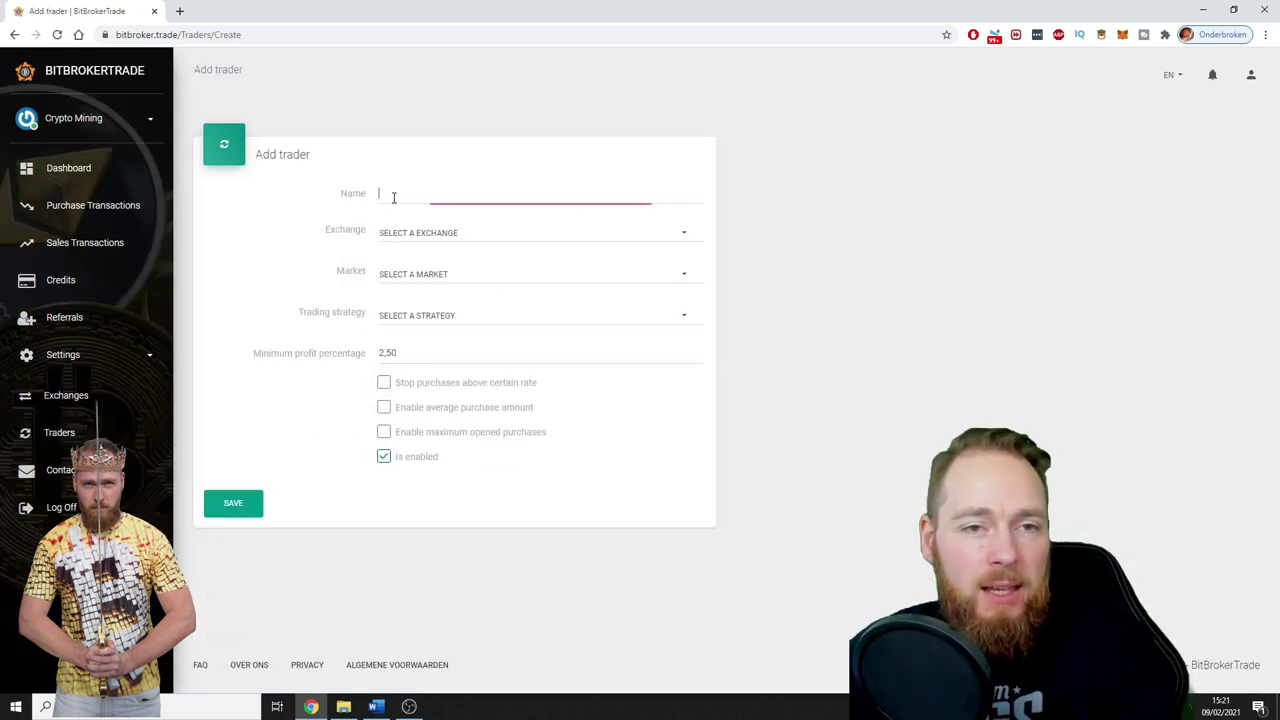
pyautogui.click(417, 232)
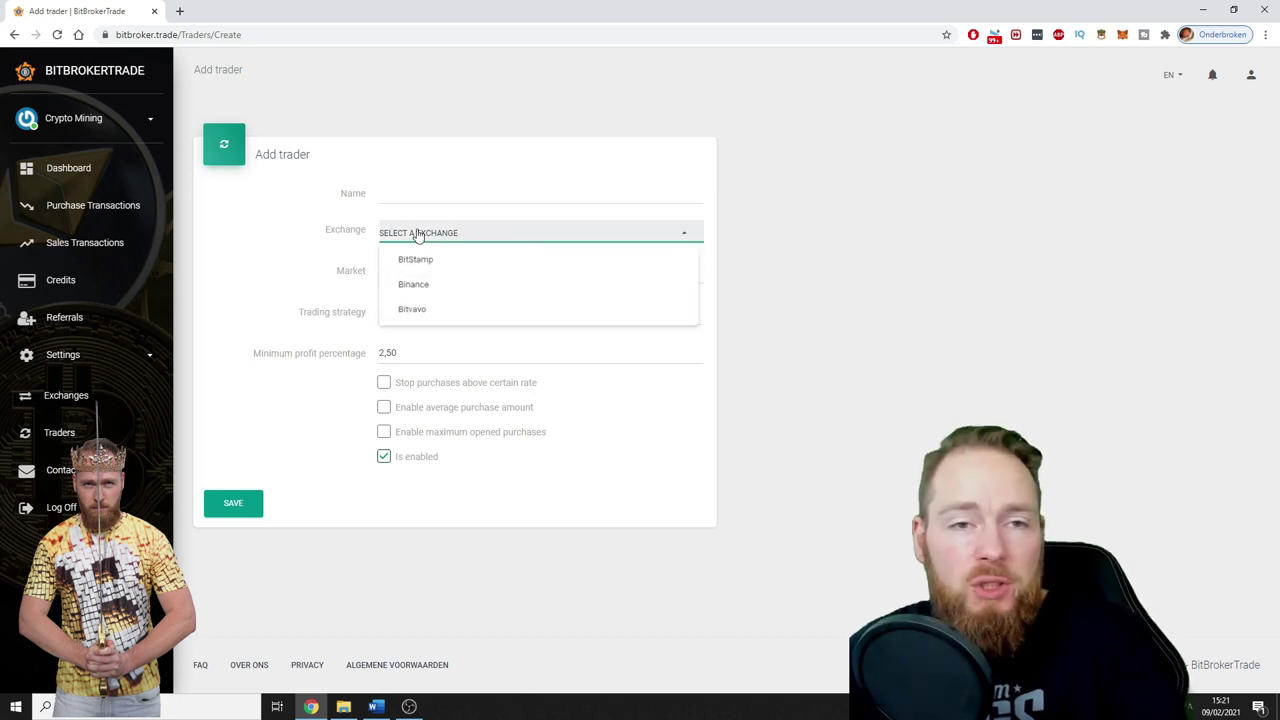
pyautogui.click(418, 290)
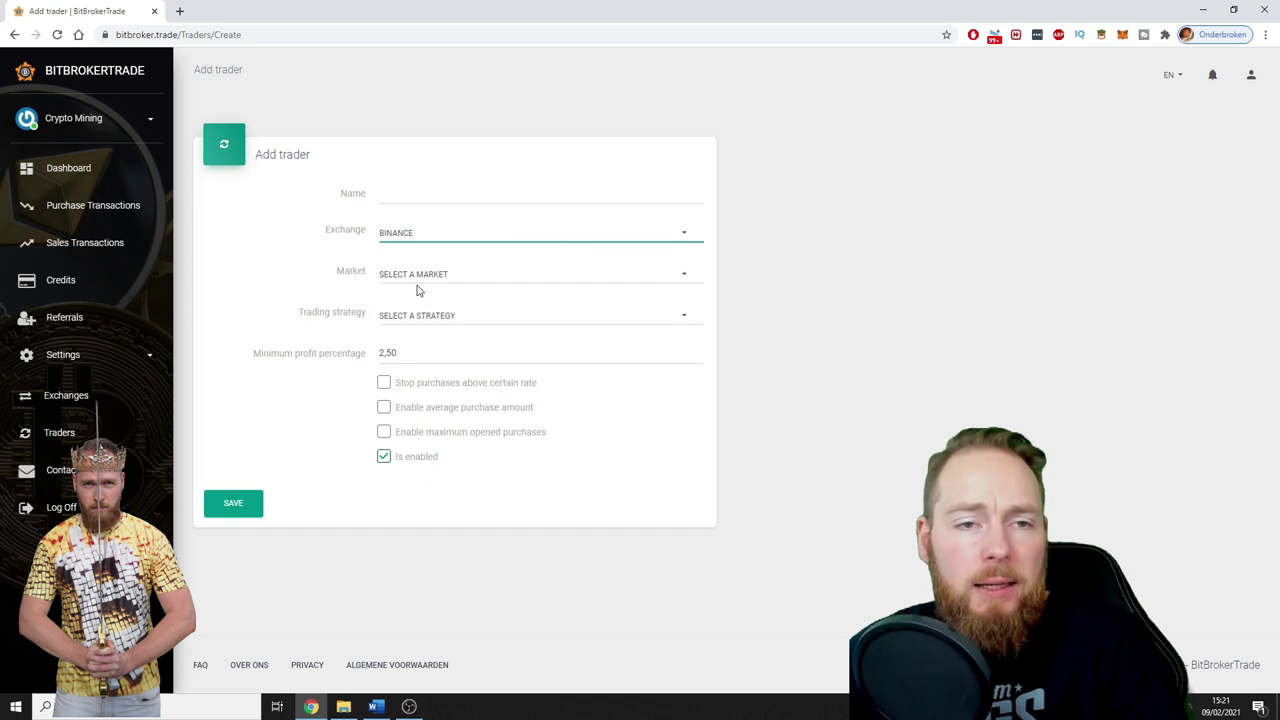
pyautogui.click(428, 280)
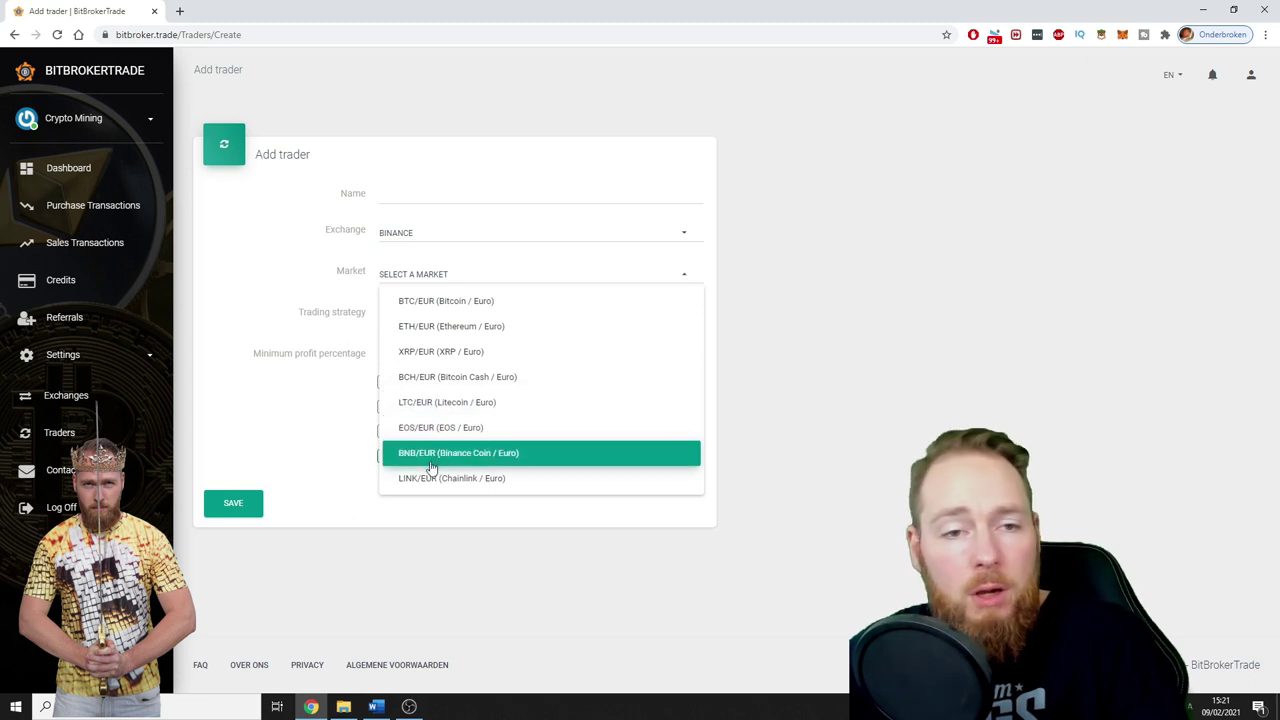
pyautogui.click(868, 318)
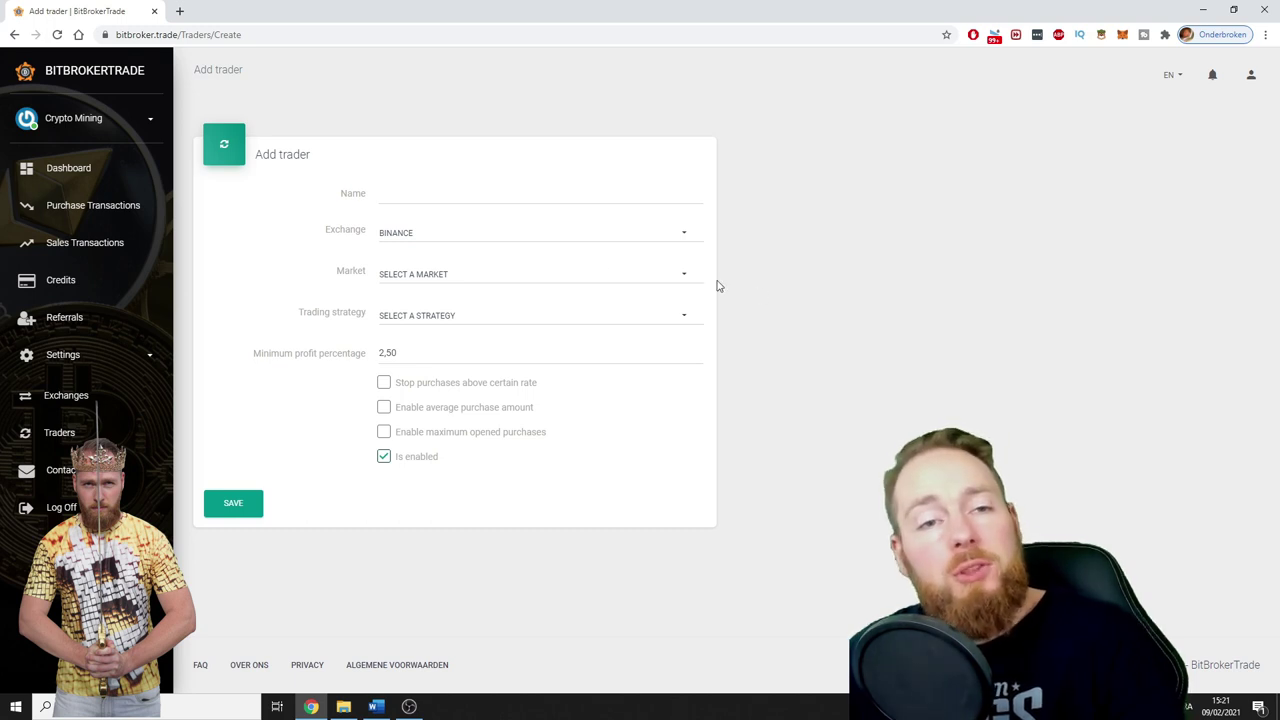
pyautogui.click(587, 276)
pyautogui.click(431, 306)
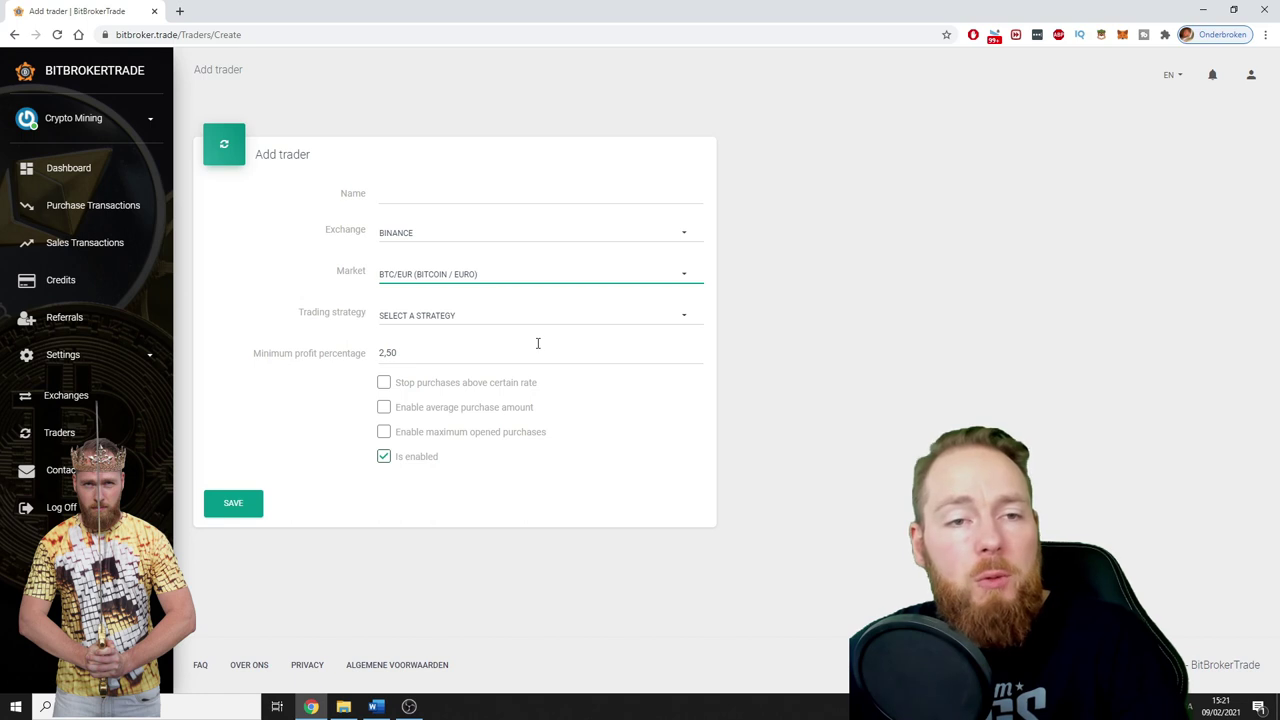
# Step: View the trading strategies available for the new trader without choosing one
pyautogui.click(472, 320)
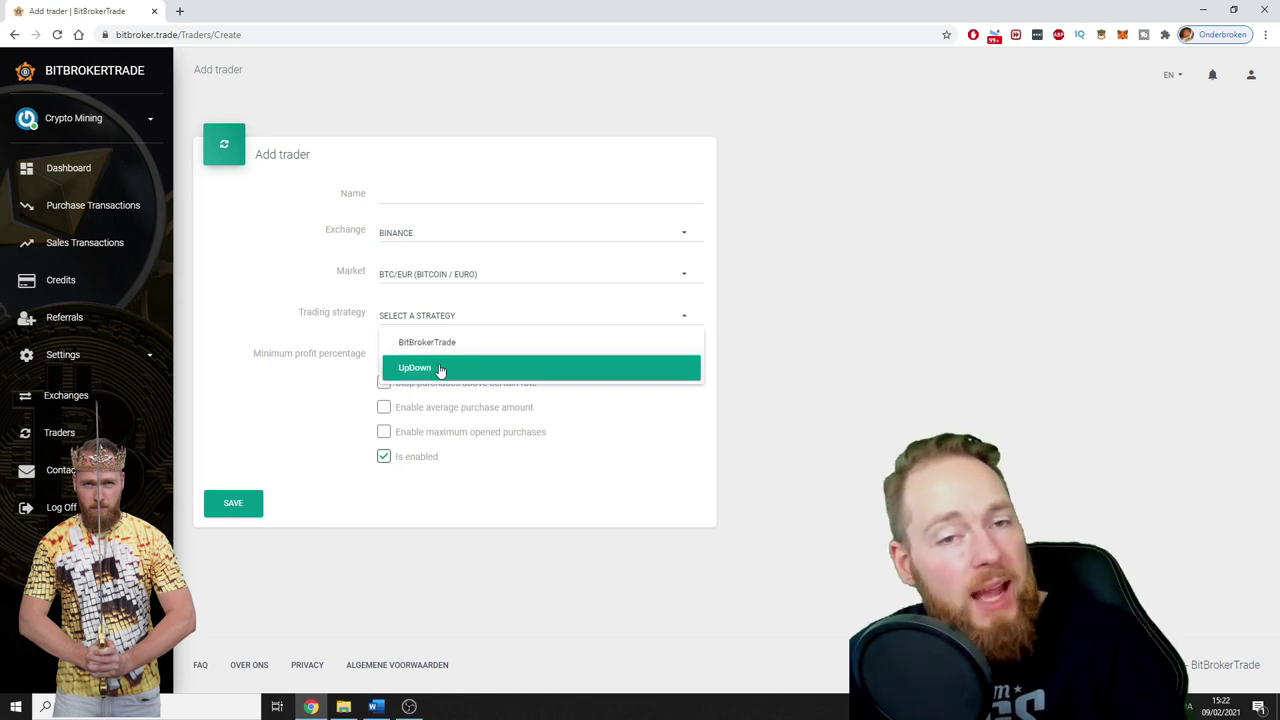
pyautogui.click(897, 315)
# Step: Set the new trader's minimum profit percentage to 2
pyautogui.click(419, 354)
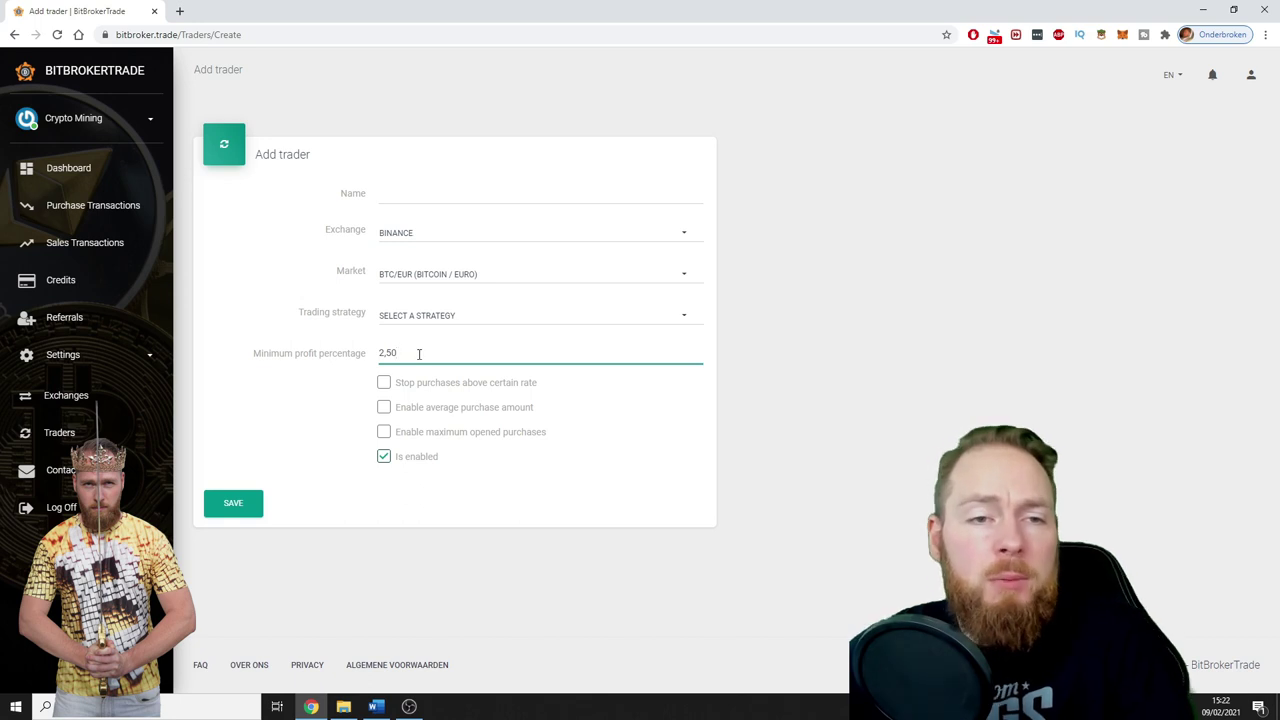
pyautogui.moveTo(419, 354); pyautogui.dragTo(329, 363)
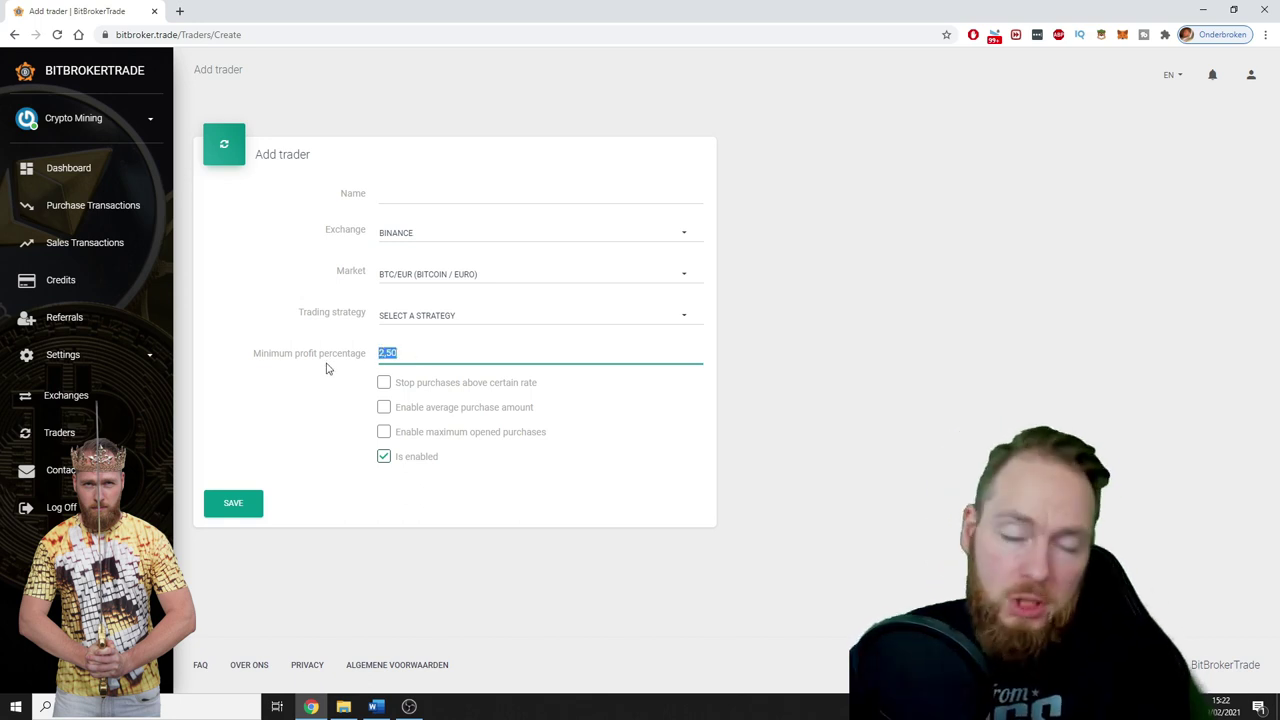
pyautogui.write('10')
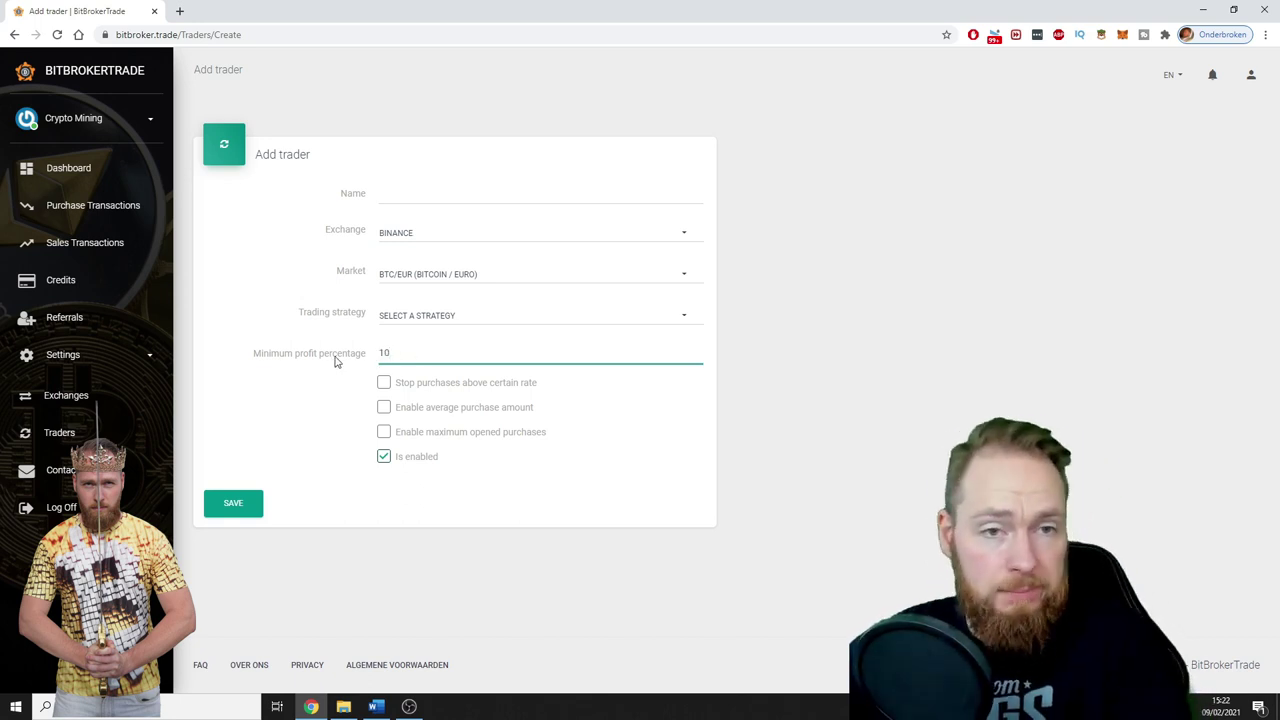
pyautogui.press('BackSpace')
pyautogui.press('BackSpace')
pyautogui.write('2')
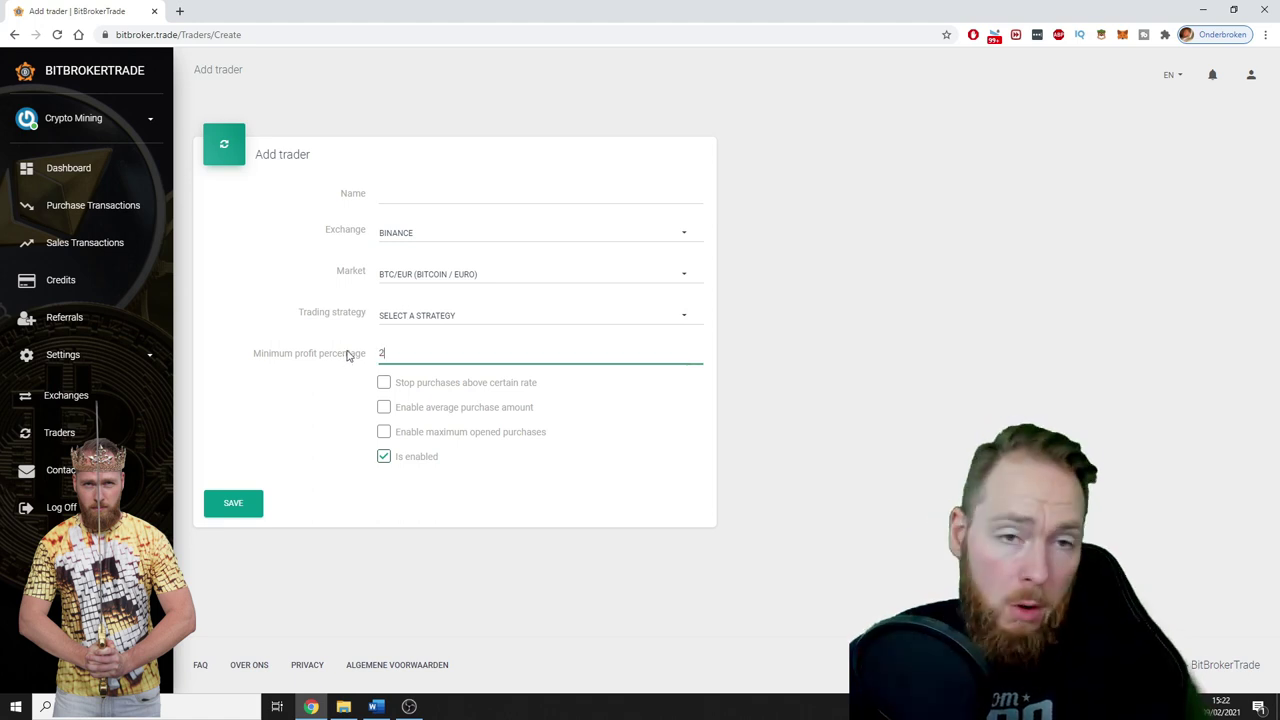
pyautogui.press('BackSpace')
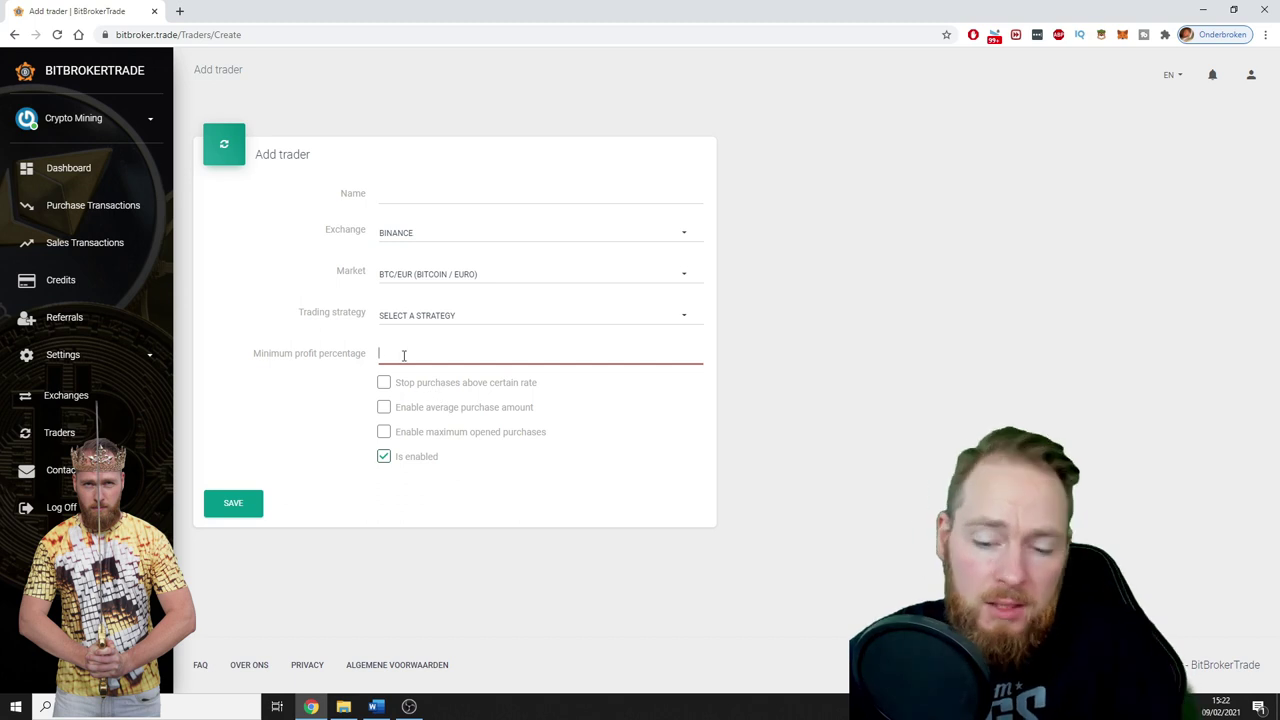
pyautogui.write('2')
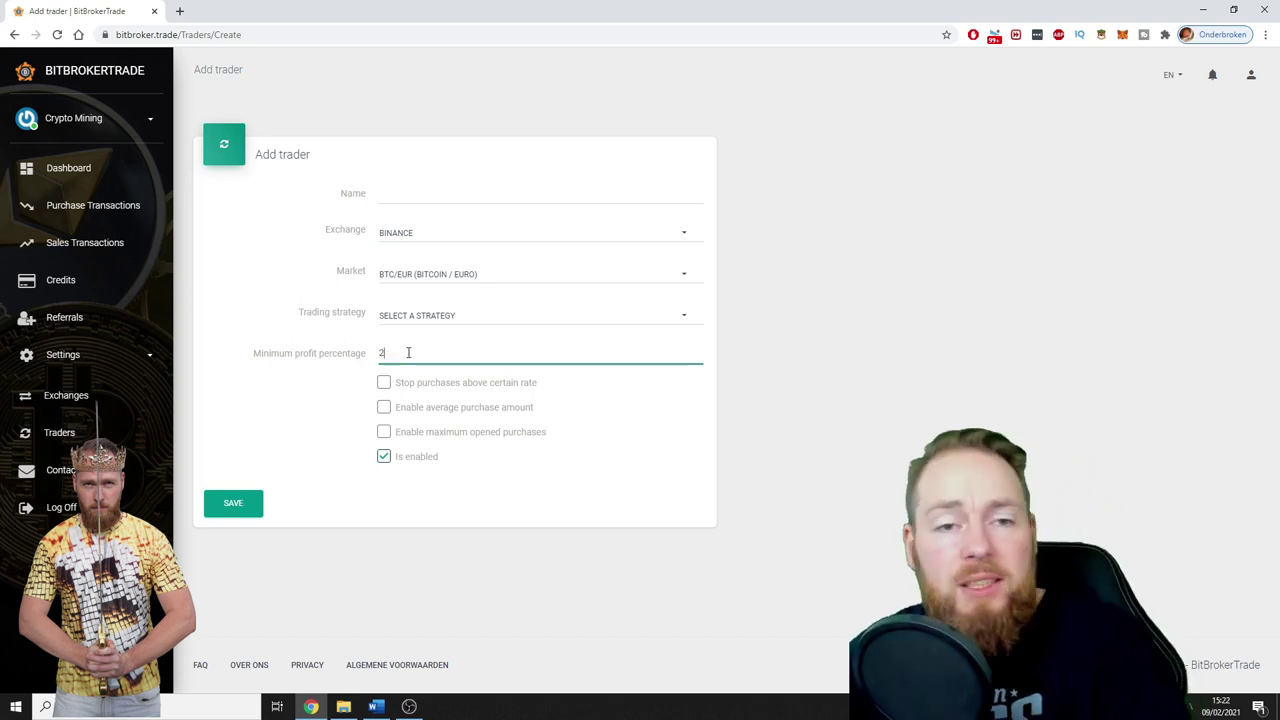
# Step: Enable the average purchase amount for the trader and set it to 100 euros
pyautogui.click(384, 407)
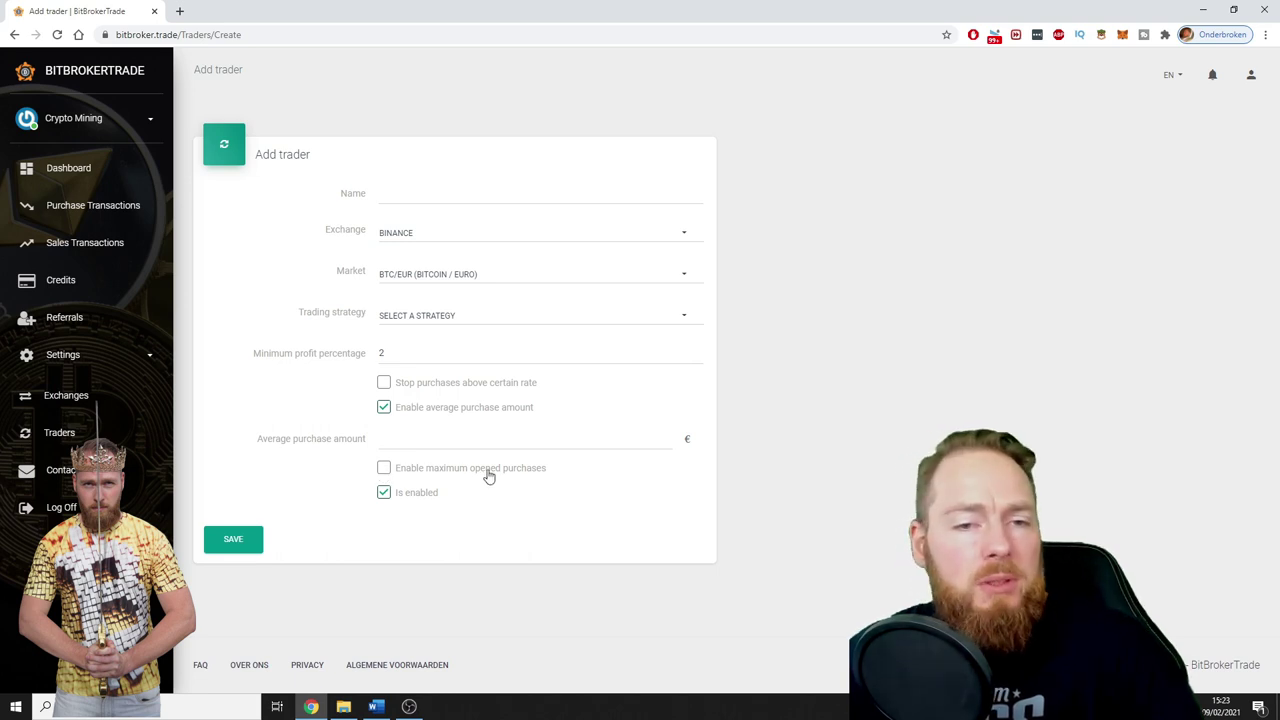
pyautogui.click(420, 440)
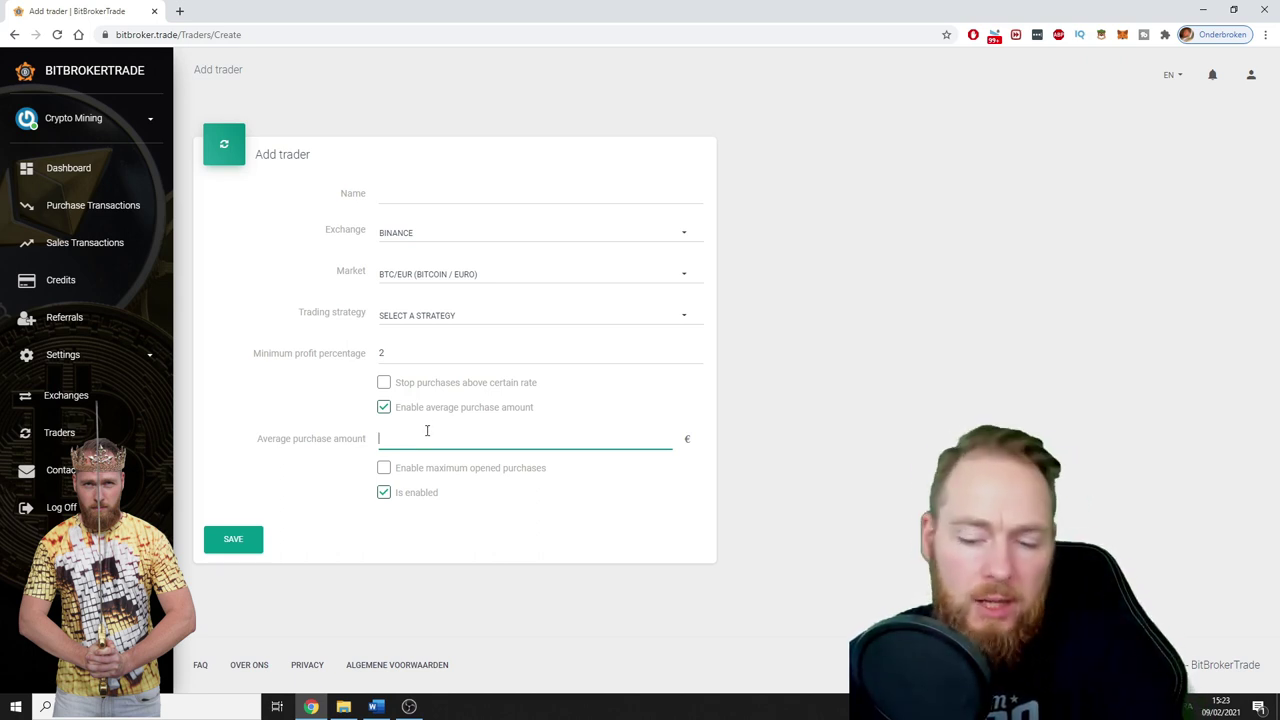
pyautogui.write('100')
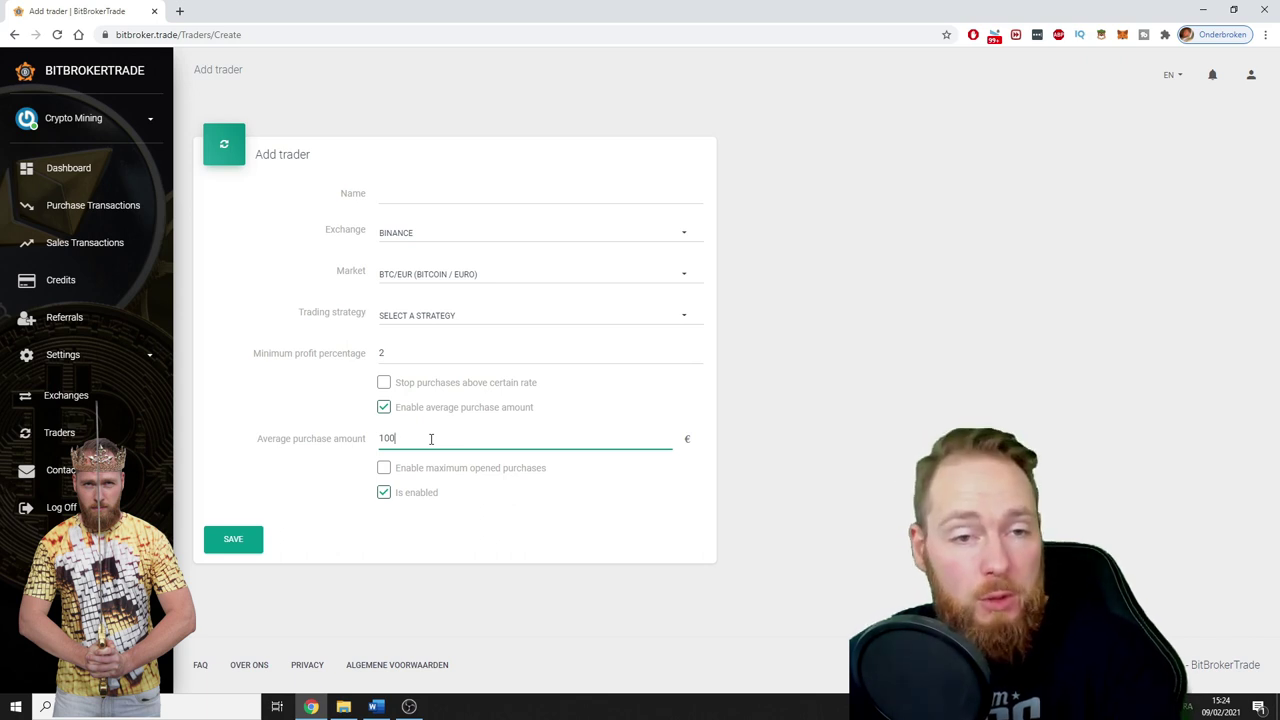
# Step: Try an average purchase amount of 39 euros and restore the amount to 100 euros
pyautogui.press('BackSpace')
pyautogui.press('BackSpace')
pyautogui.press('BackSpace')
pyautogui.write('39')
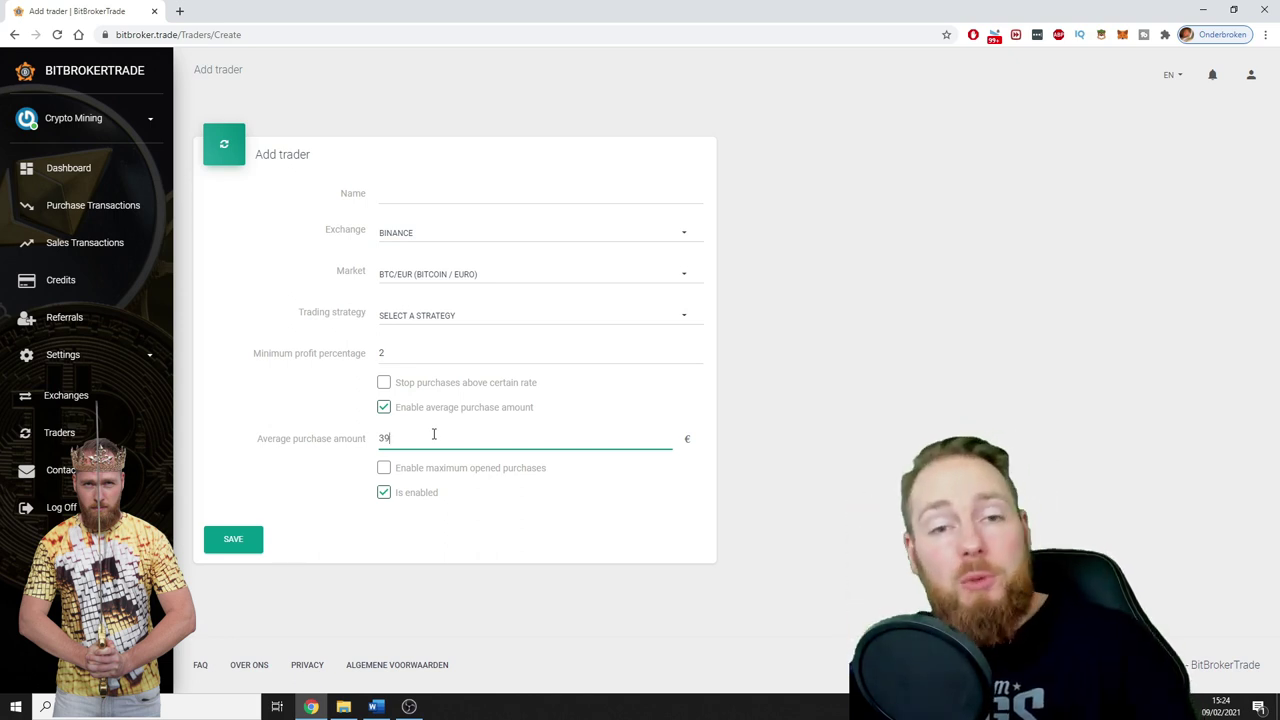
pyautogui.press('BackSpace')
pyautogui.press('BackSpace')
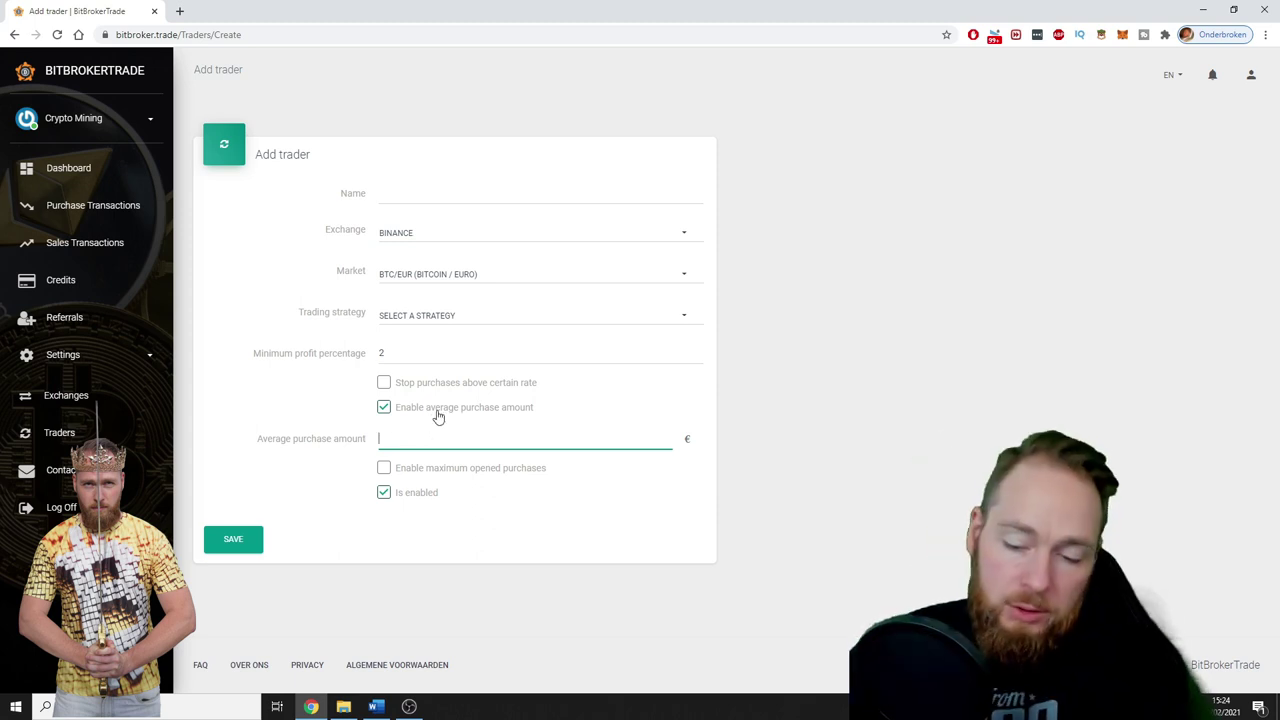
pyautogui.write('100')
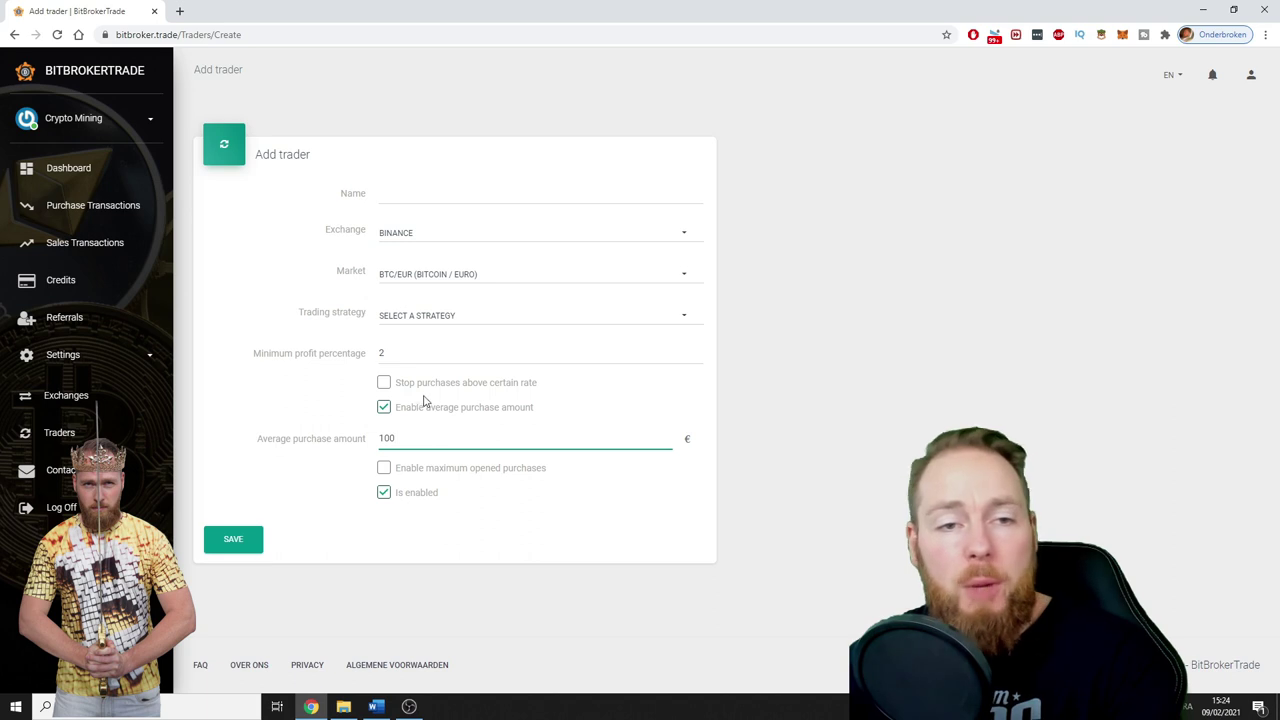
# Step: Enable stopping purchases above a certain rate and open its rate limit for entry
pyautogui.click(385, 384)
pyautogui.click(418, 417)
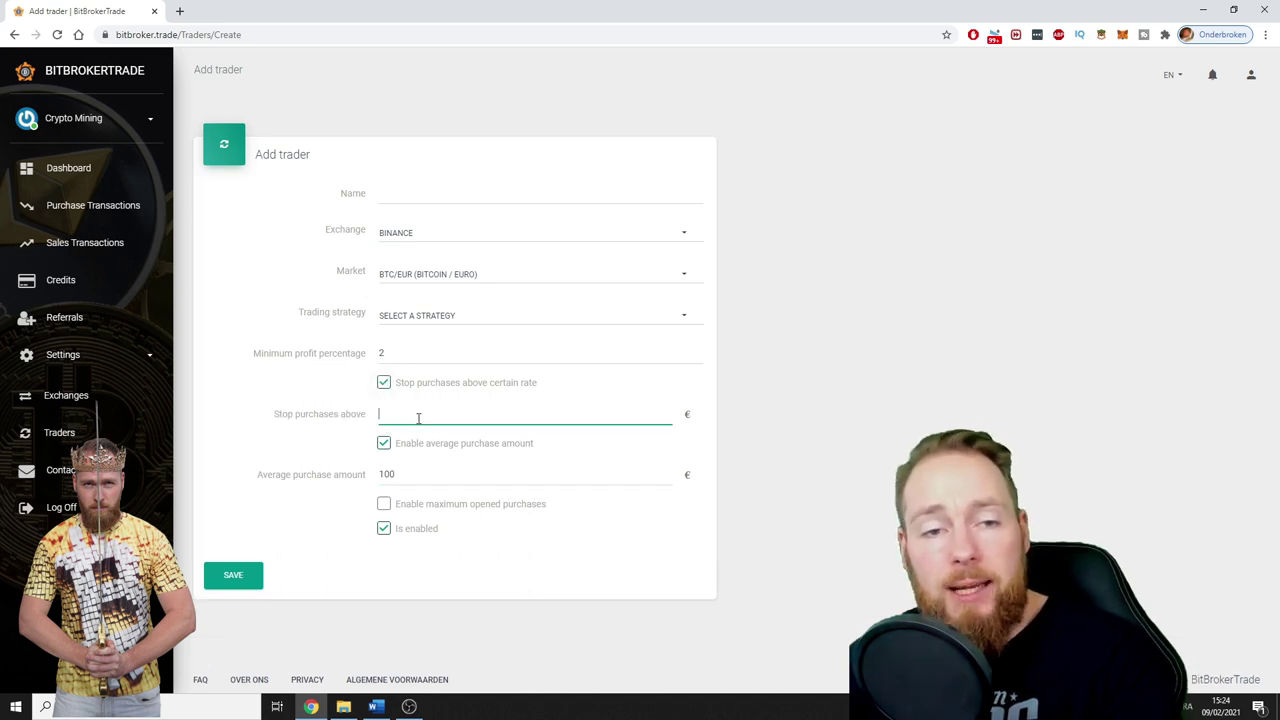